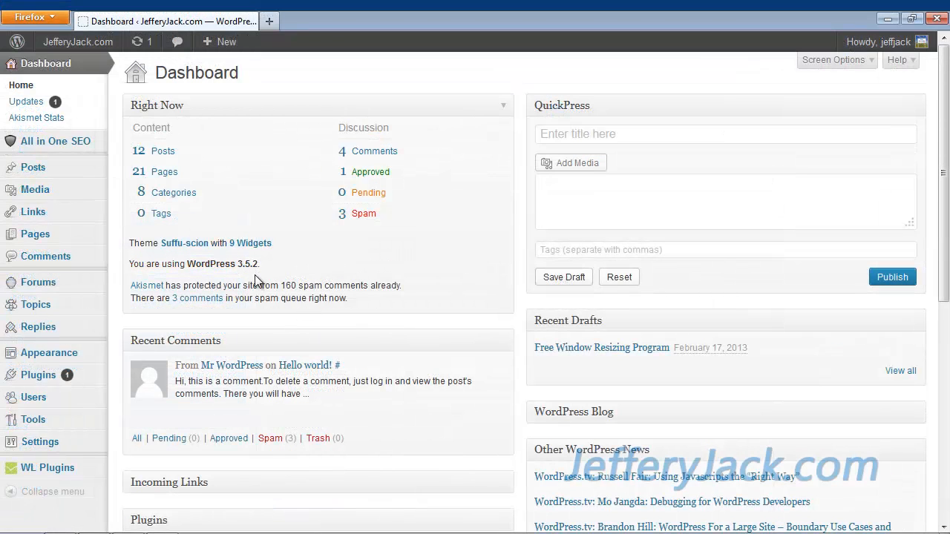
- Open the Header section of the Skinning settings in the Suffusion theme options
mouse_move(77, 357)
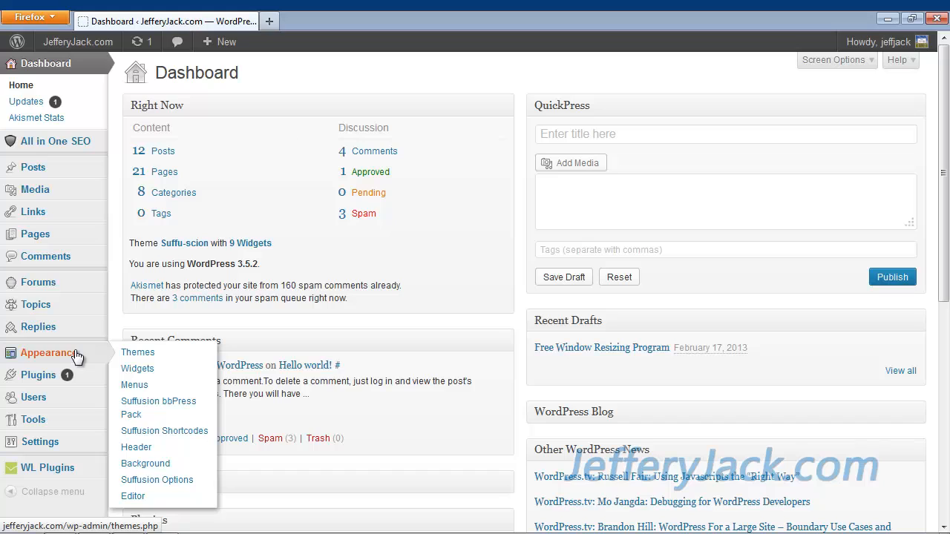
left_click(176, 483)
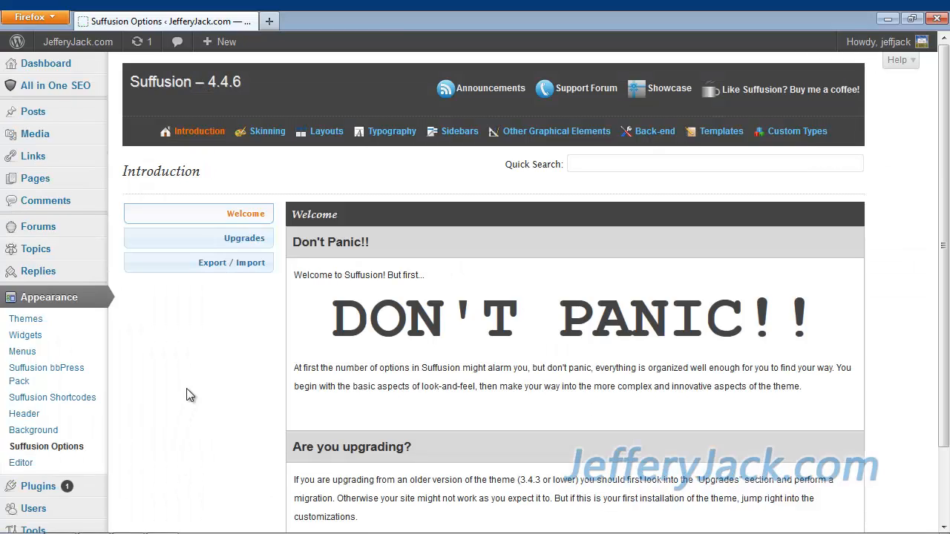
left_click(268, 133)
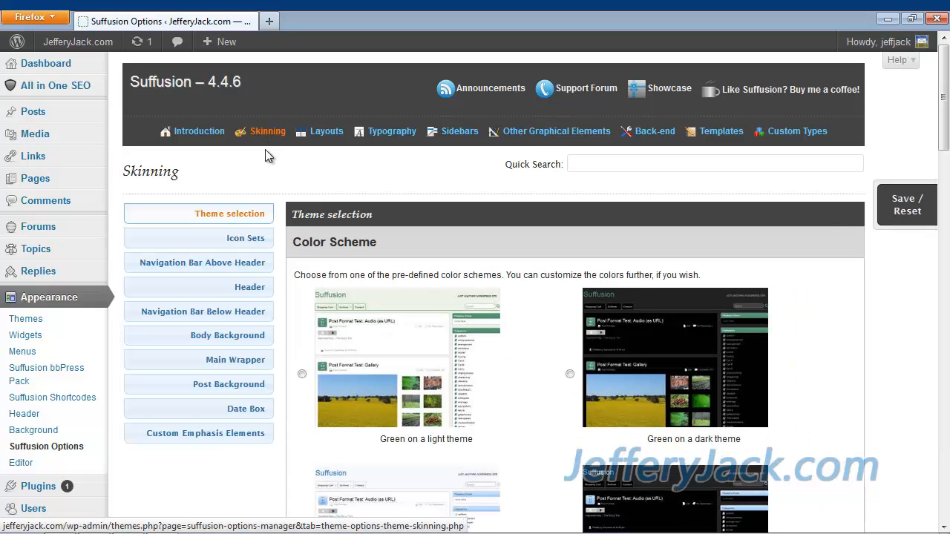
left_click(241, 294)
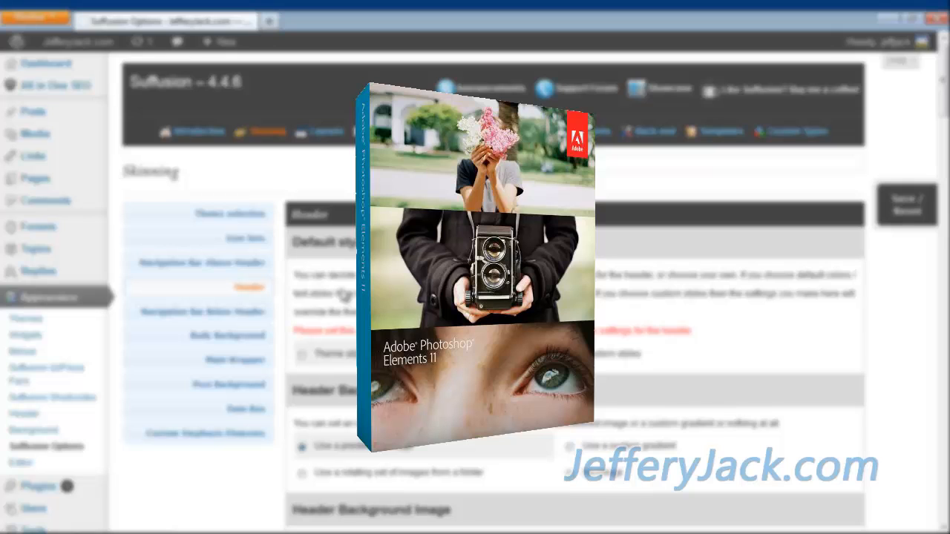
scroll(344, 294, "down", 2)
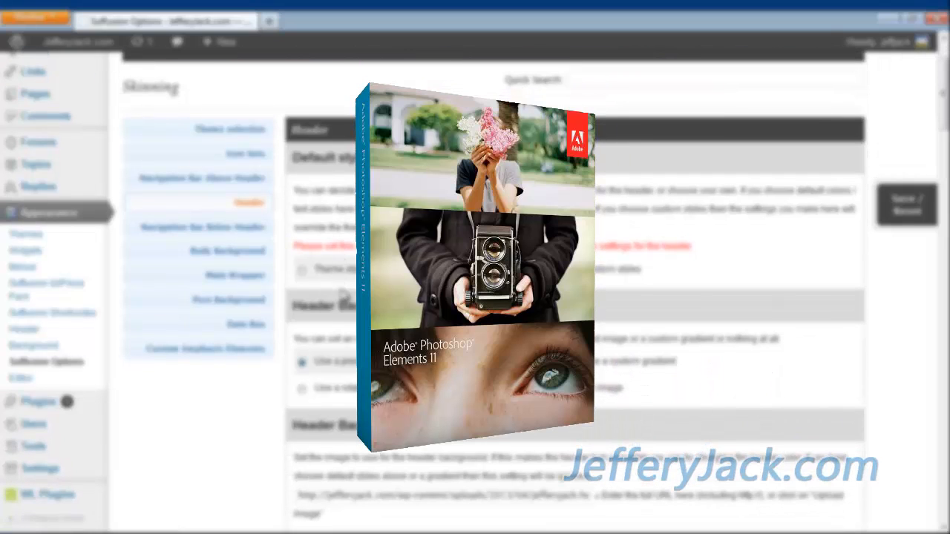
scroll(344, 295, "up", 2)
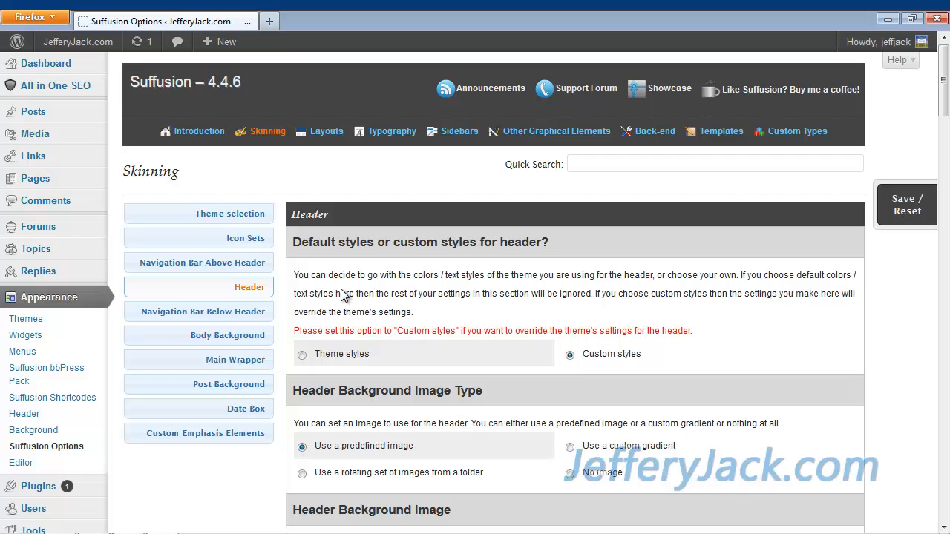
- Upload the jefferyjack-header-2 image from the desktop as the header background image
scroll(342, 294, "down", 5)
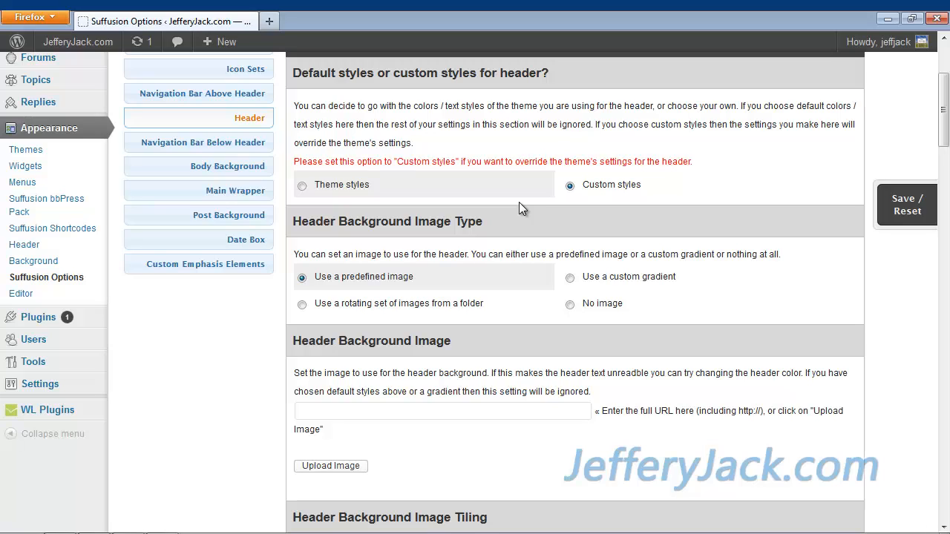
left_click(332, 470)
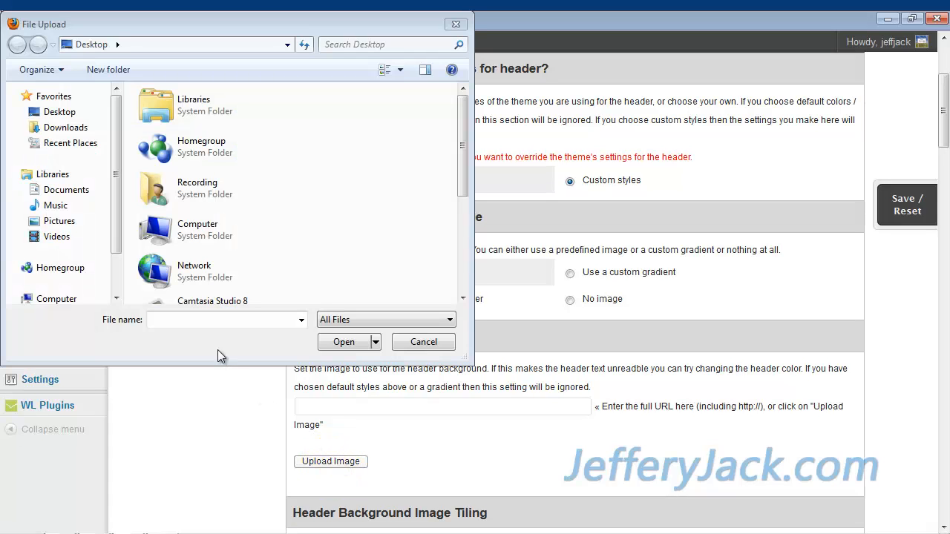
left_click(66, 115)
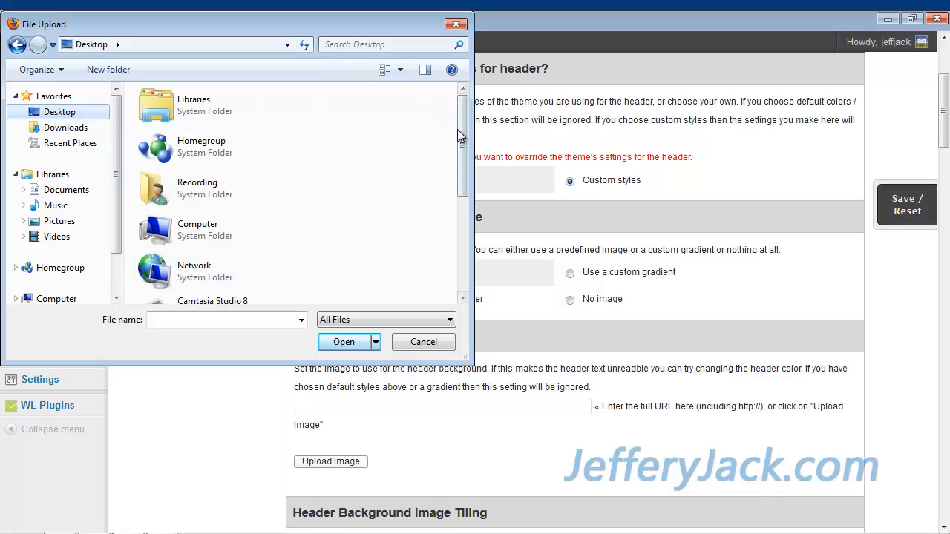
scroll(462, 145, "down", 1)
left_click_drag(462, 151, 455, 236)
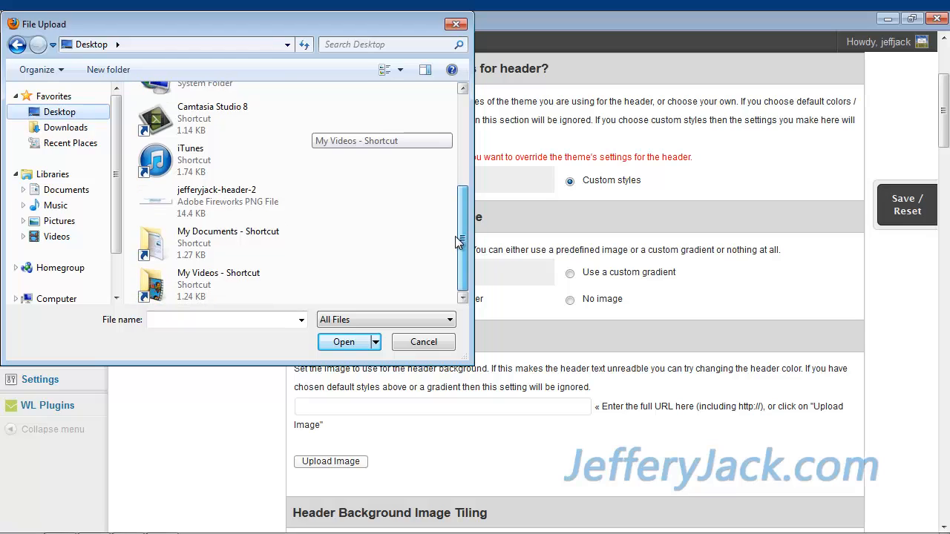
left_click(228, 195)
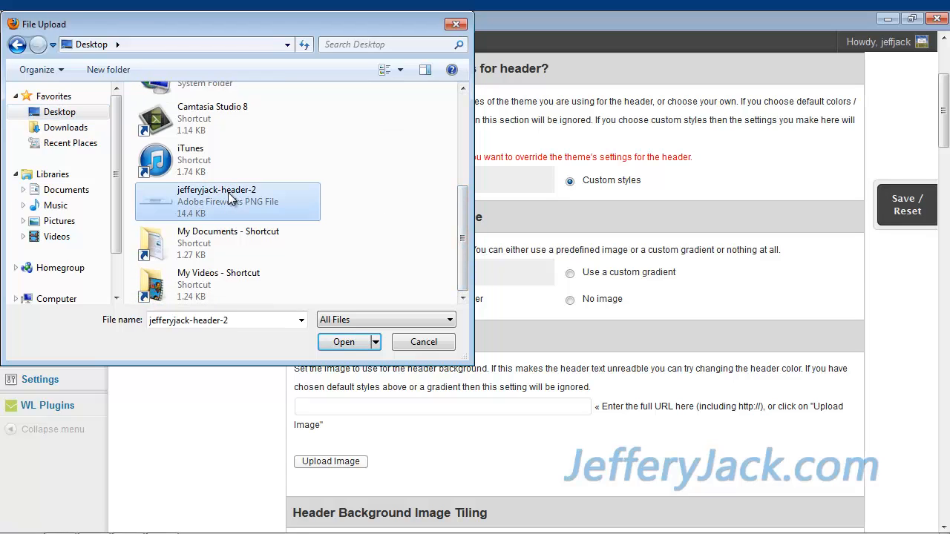
left_click(346, 342)
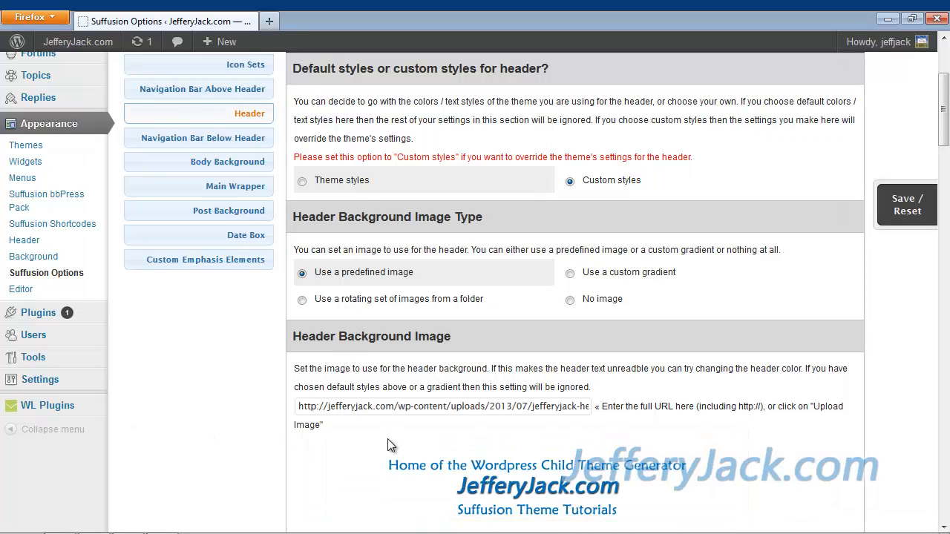
- Review the header background image preview and its tiling and position settings
scroll(389, 440, "down", 2)
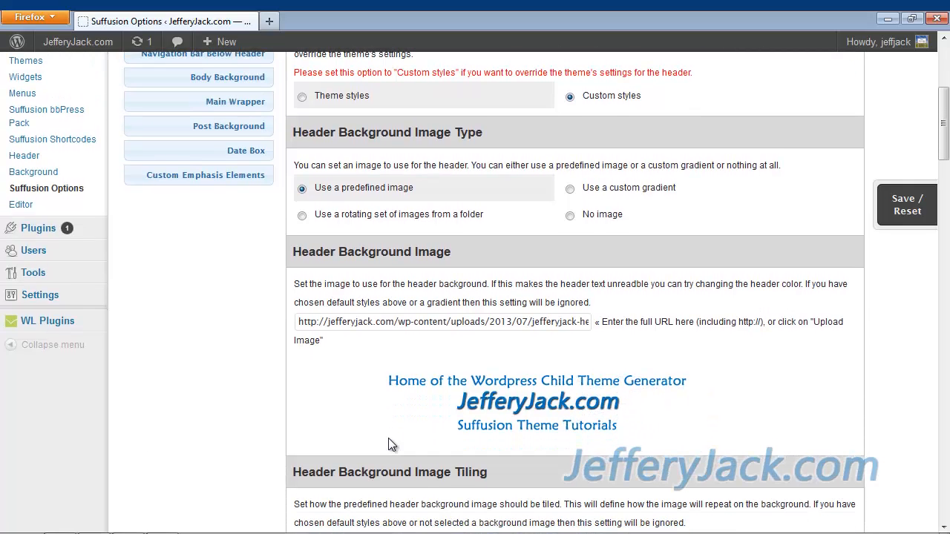
scroll(388, 444, "down", 6)
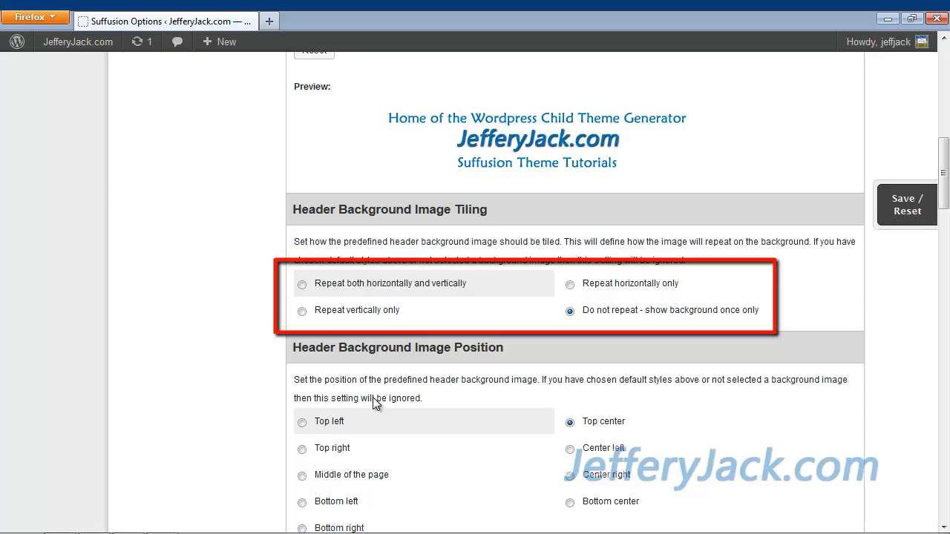
scroll(376, 403, "down", 2)
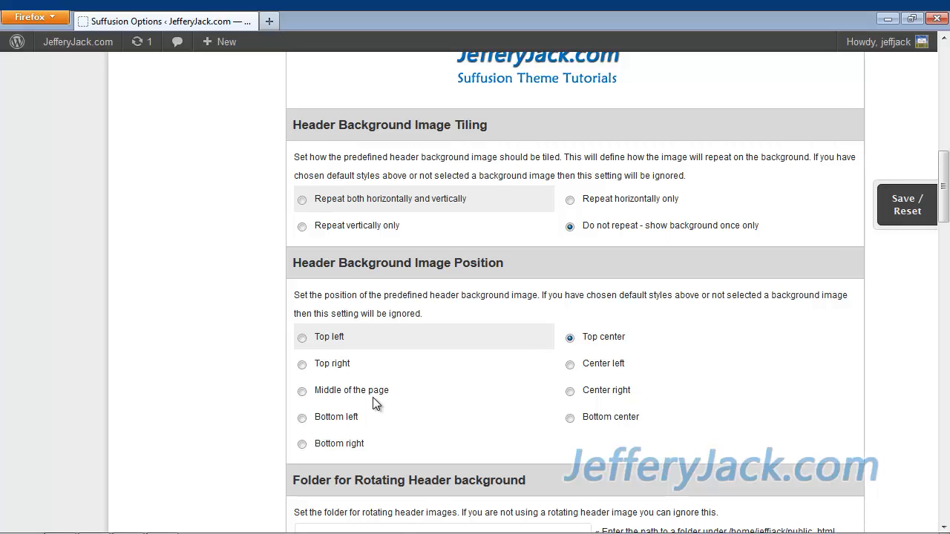
scroll(521, 380, "down", 1)
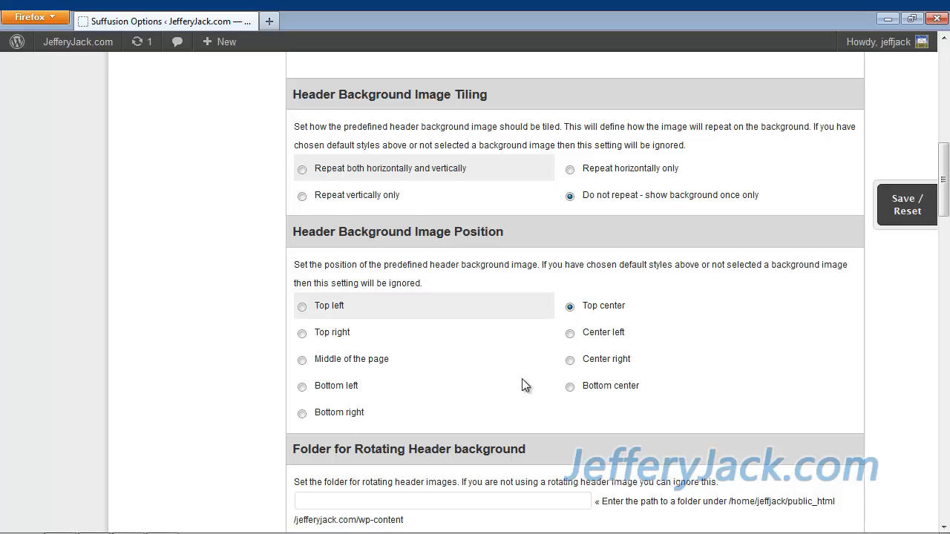
scroll(522, 385, "up", 10)
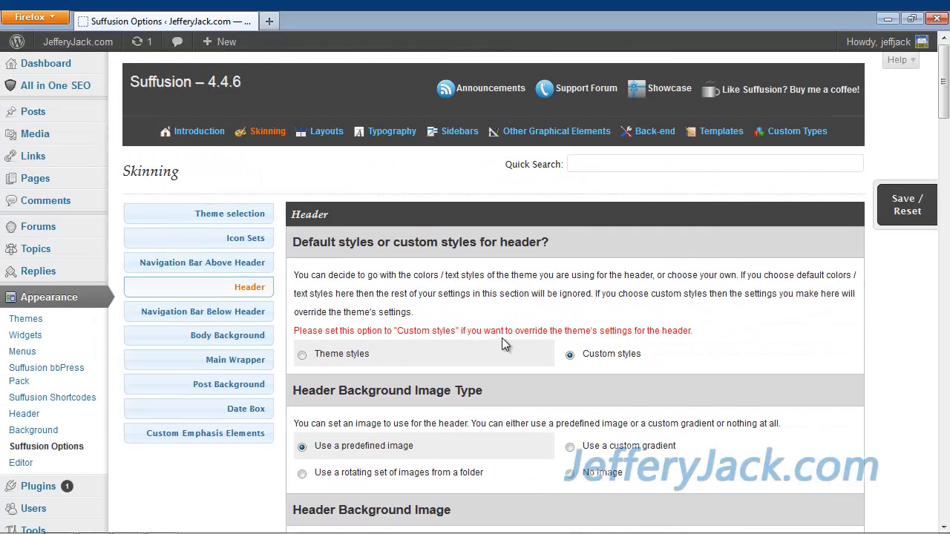
- Open the Default Sidebar Layout settings under Layouts and examine the sidebar and page width options
left_click(326, 139)
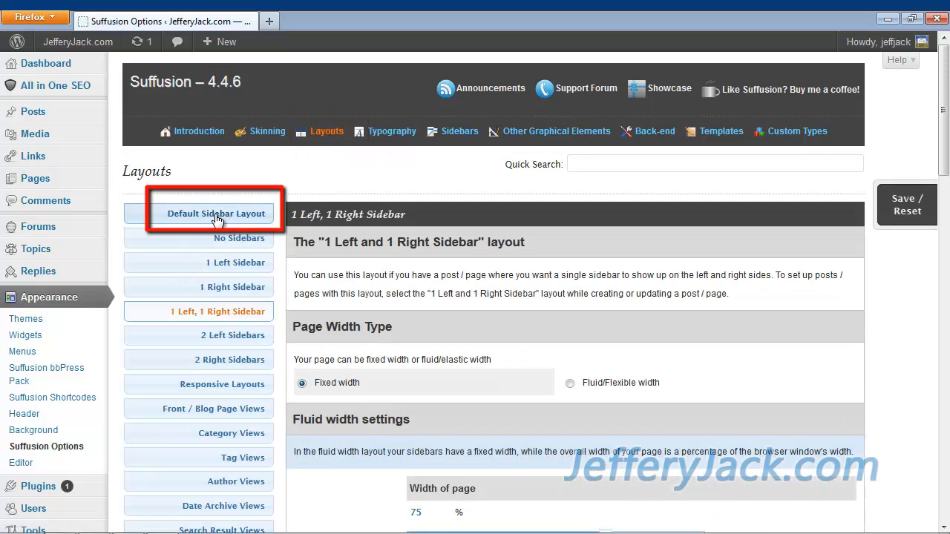
left_click(217, 221)
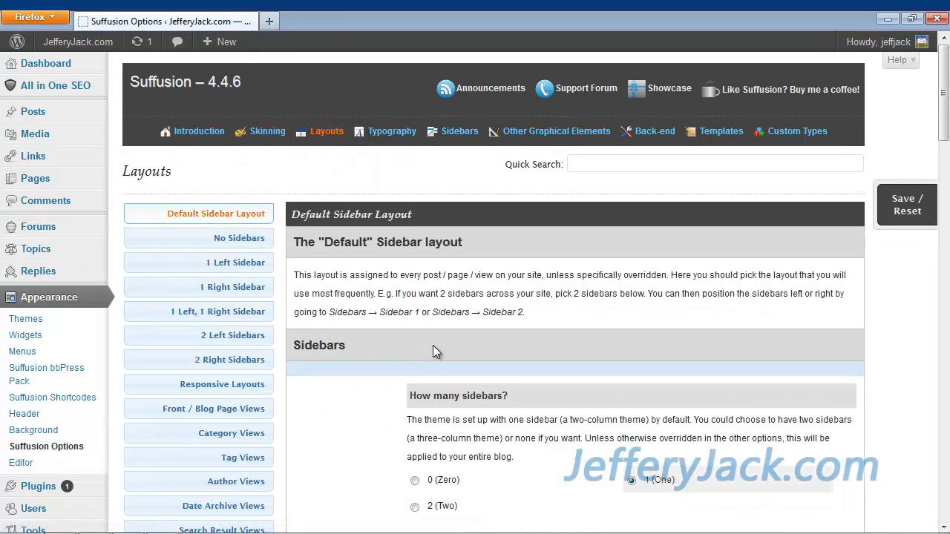
scroll(434, 347, "down", 3)
scroll(436, 351, "down", 15)
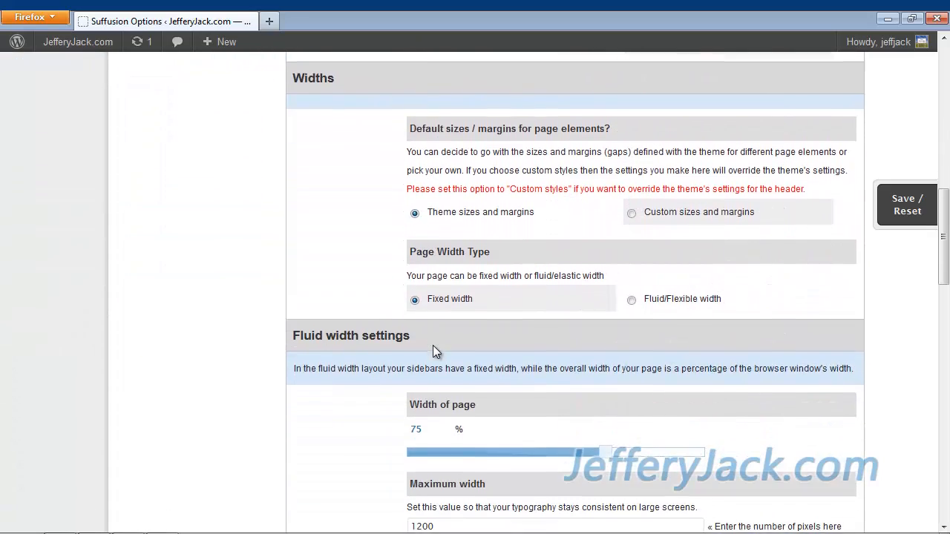
scroll(432, 345, "down", 12)
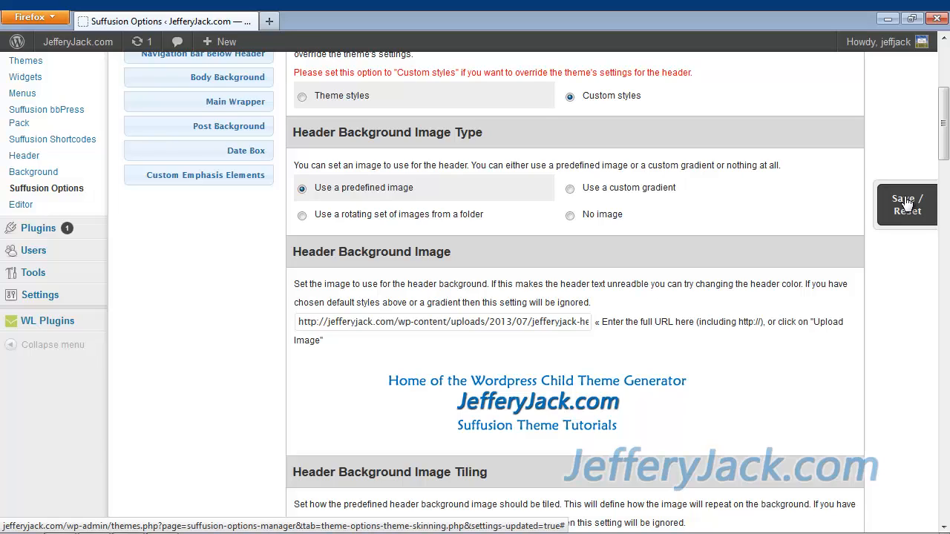
- Save the Header page of the Skinning settings
left_click(906, 203)
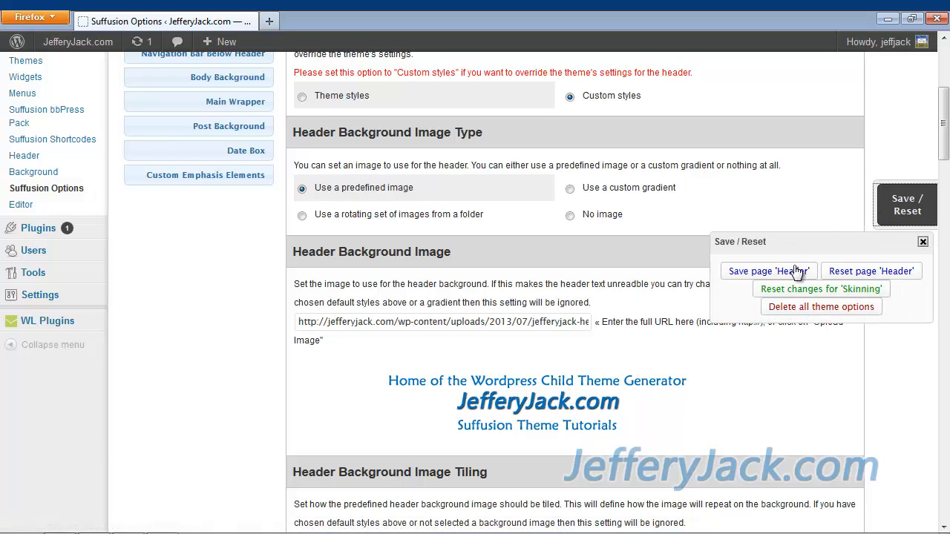
left_click(795, 271)
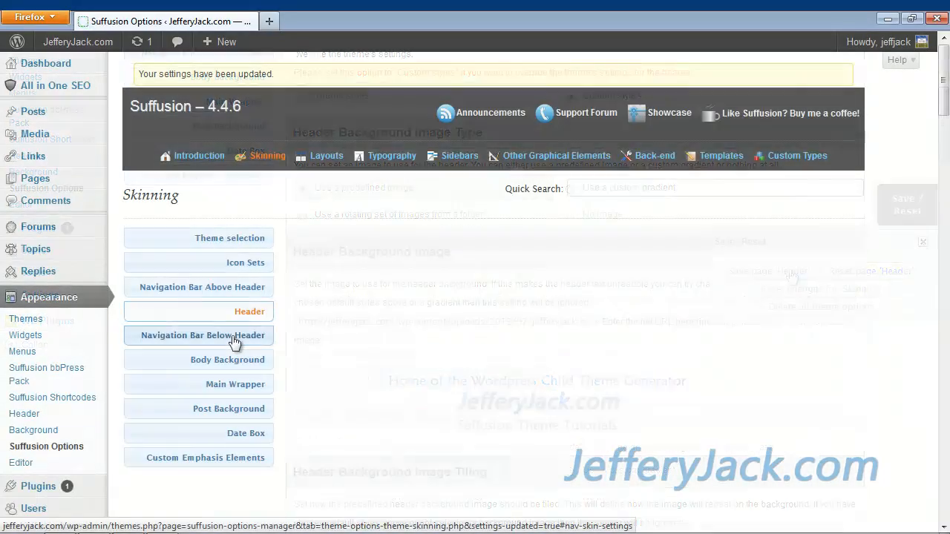
- Open the Navigation Bar Below Header skinning section and examine its style and background options
left_click(234, 339)
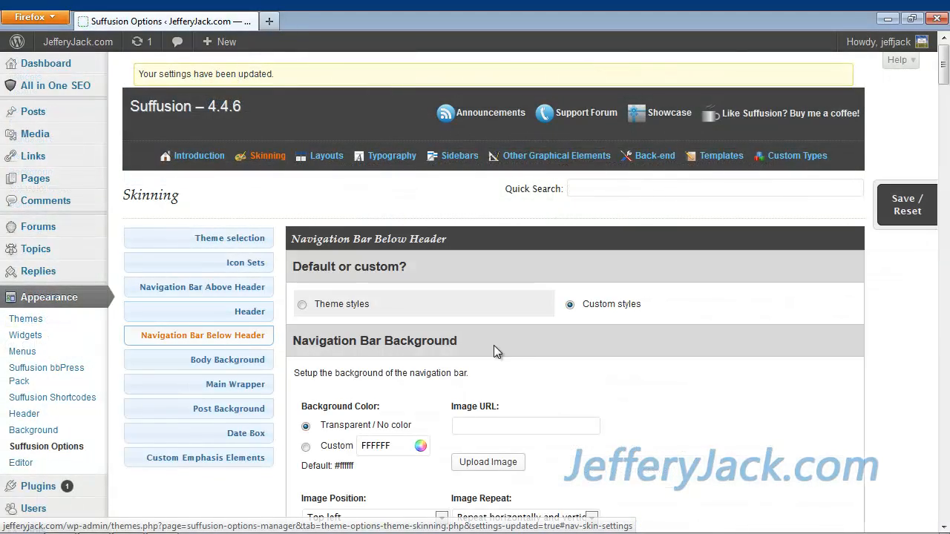
scroll(532, 356, "down", 4)
scroll(532, 352, "up", 2)
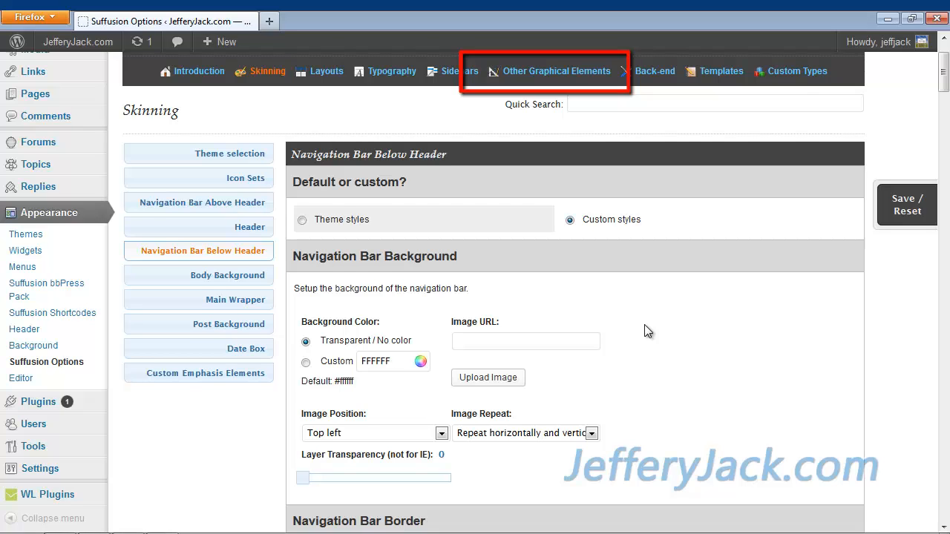
scroll(644, 324, "up", 2)
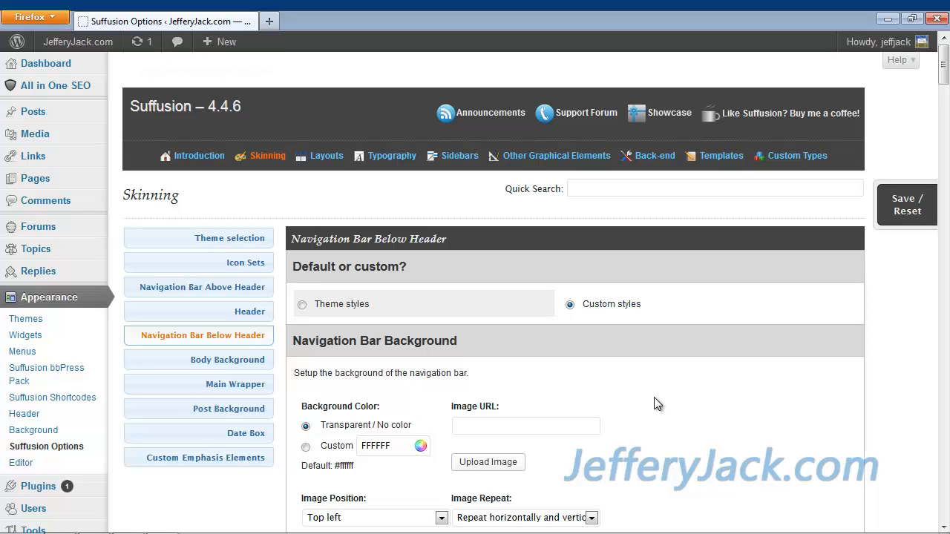
scroll(656, 403, "down", 1)
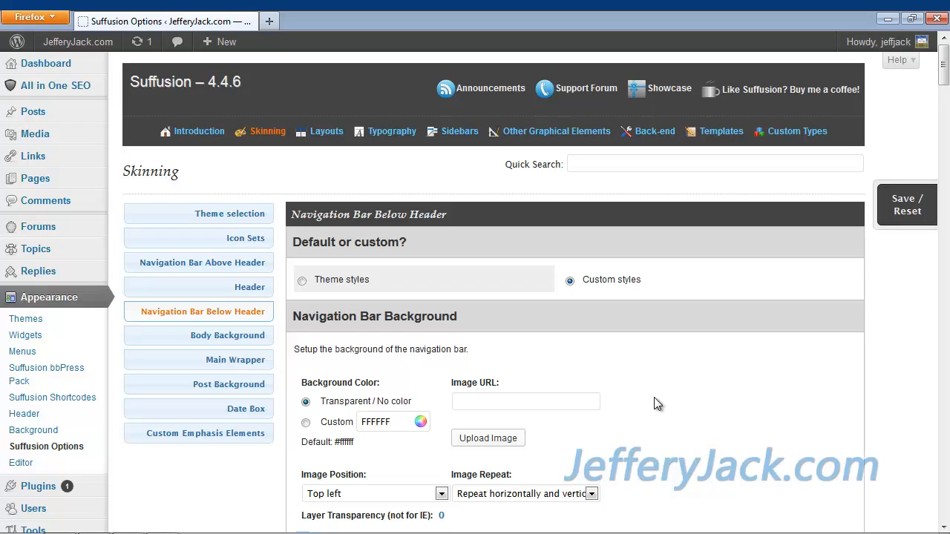
scroll(656, 403, "down", 3)
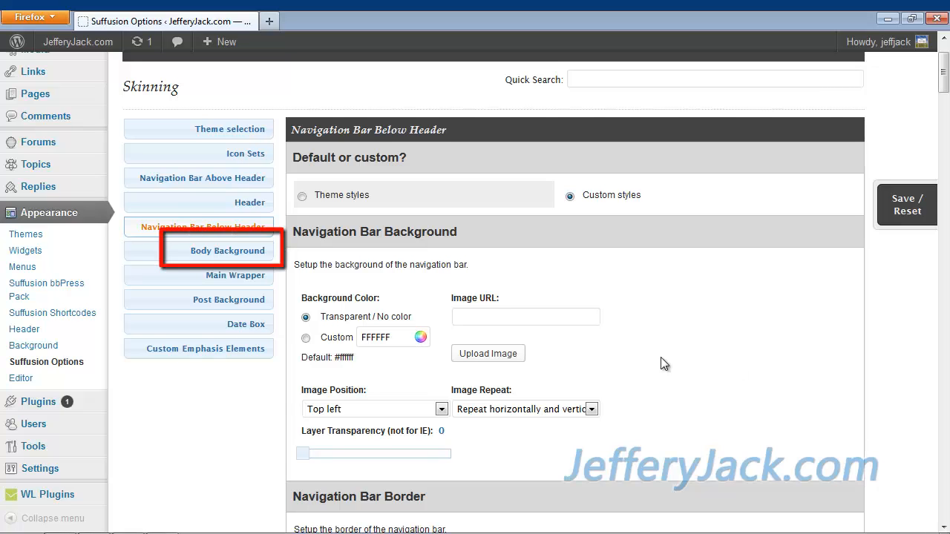
- Open the Body Background skinning section and examine its style, background color and background image settings
left_click(253, 257)
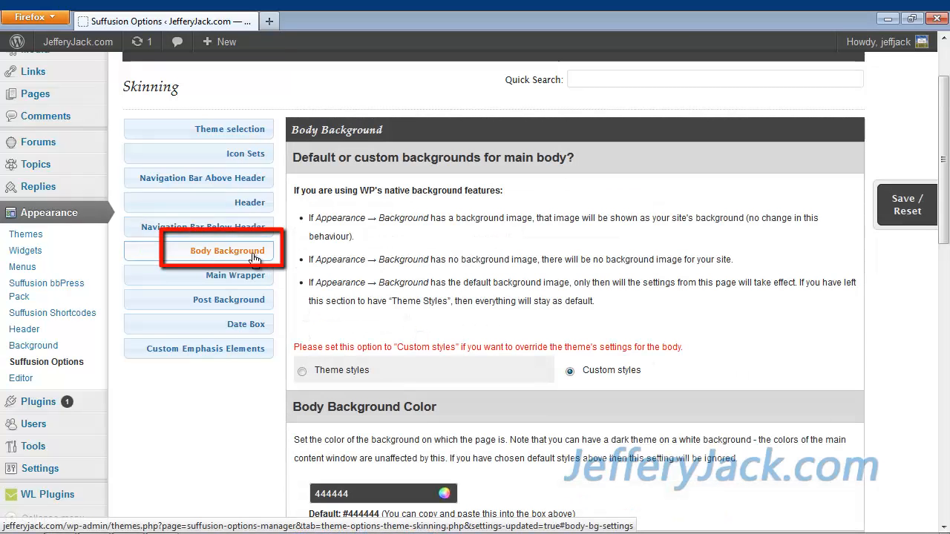
scroll(467, 289, "down", 2)
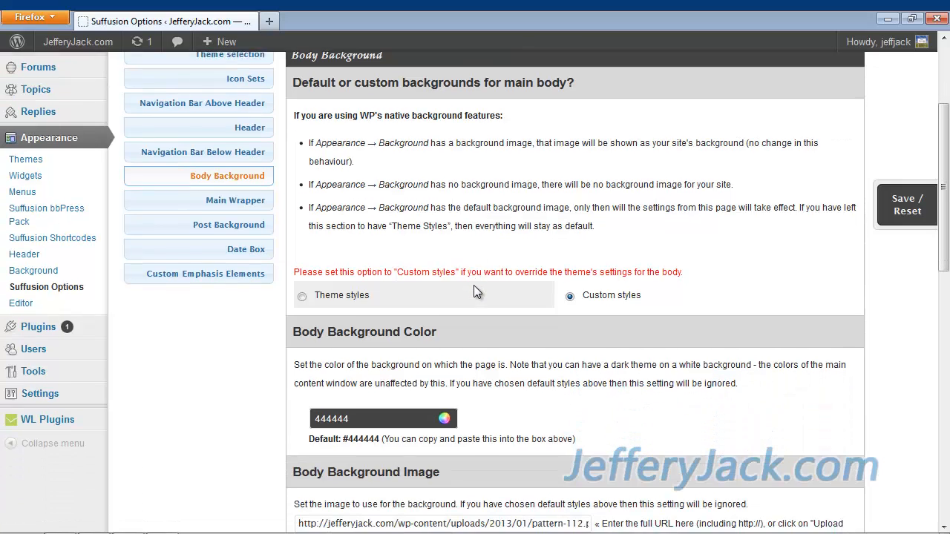
scroll(529, 288, "down", 4)
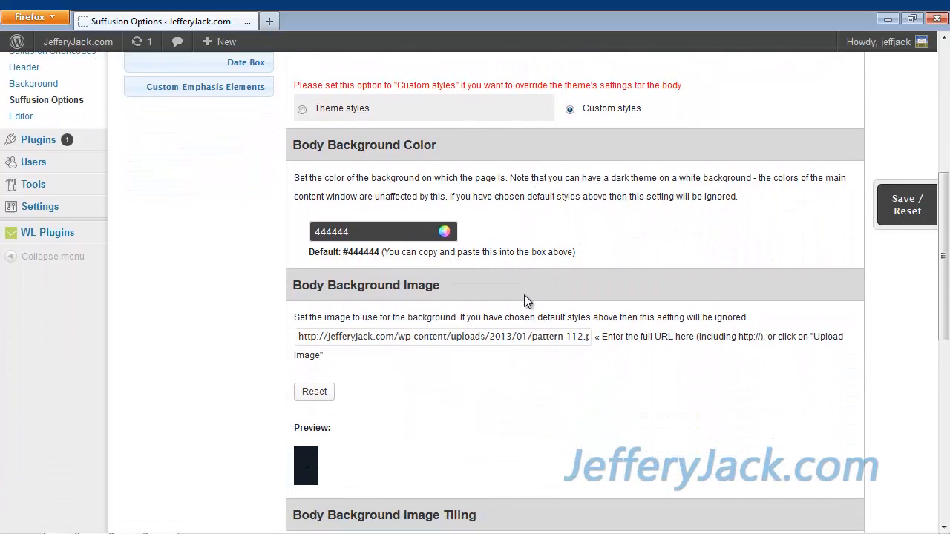
scroll(524, 300, "down", 1)
scroll(477, 362, "down", 1)
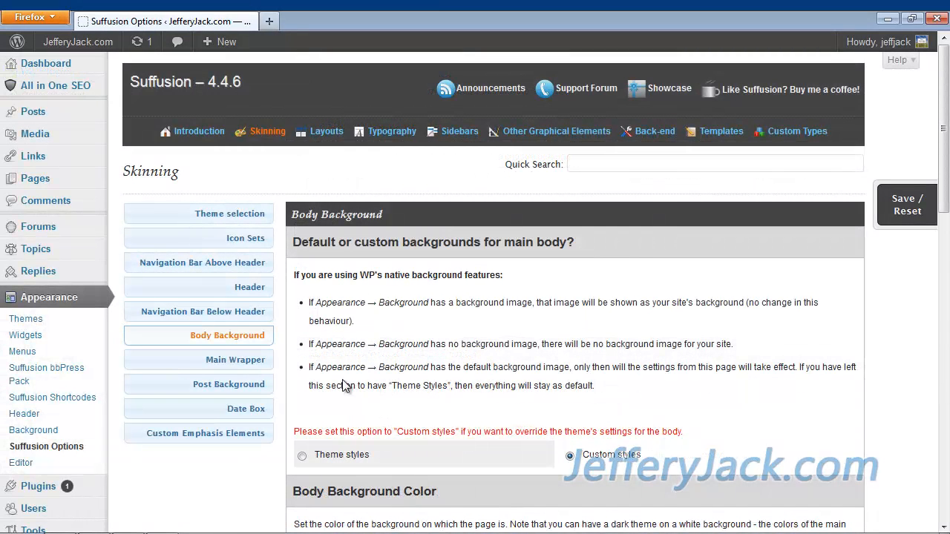
- Open the Main Wrapper section of the Skinning settings
left_click(247, 363)
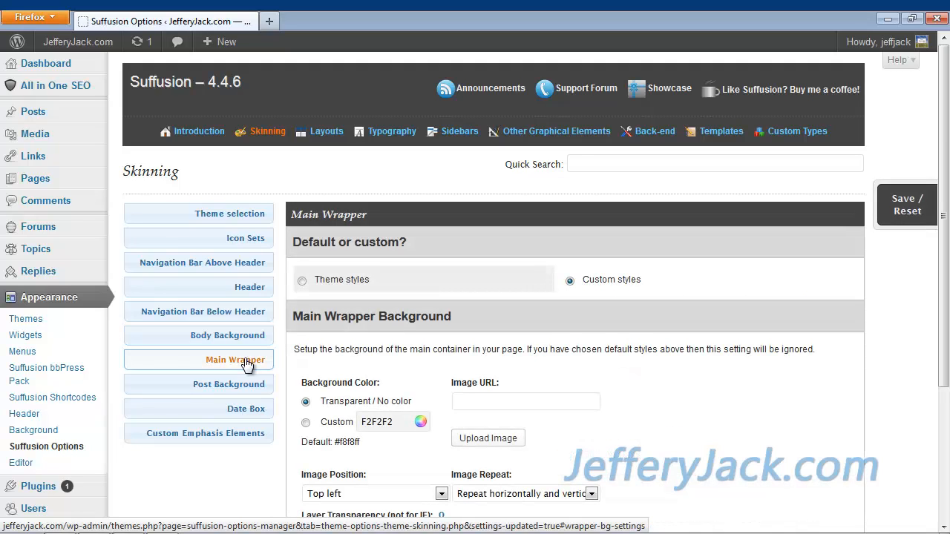